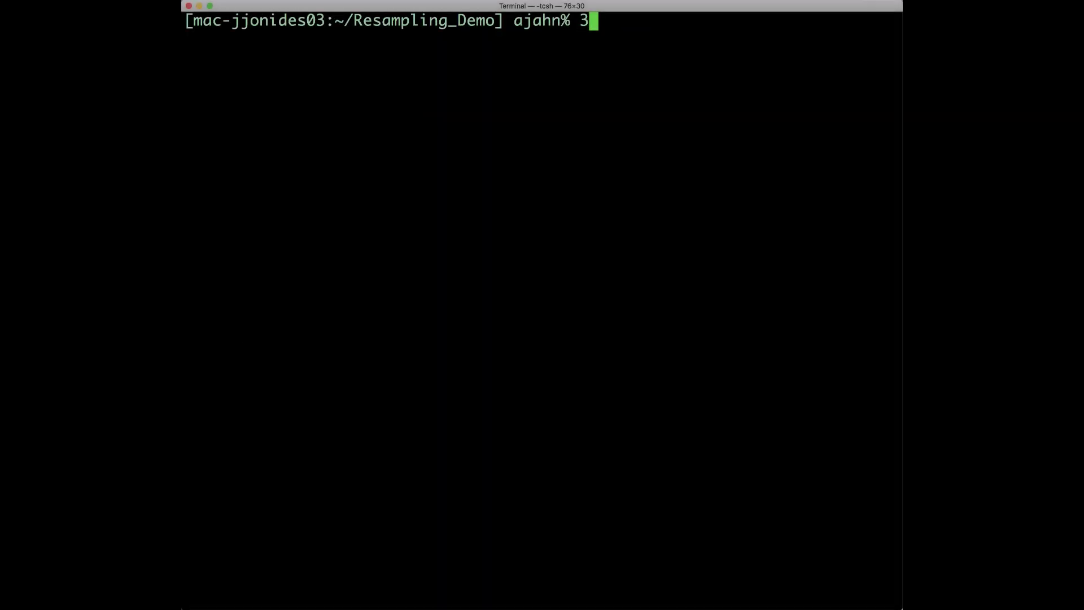
Step: Resample func.nii to 10×10×10 mm voxels as func_rs.nii with 3dresample, then start AFNI
{"action": "type", "text": "sample"}
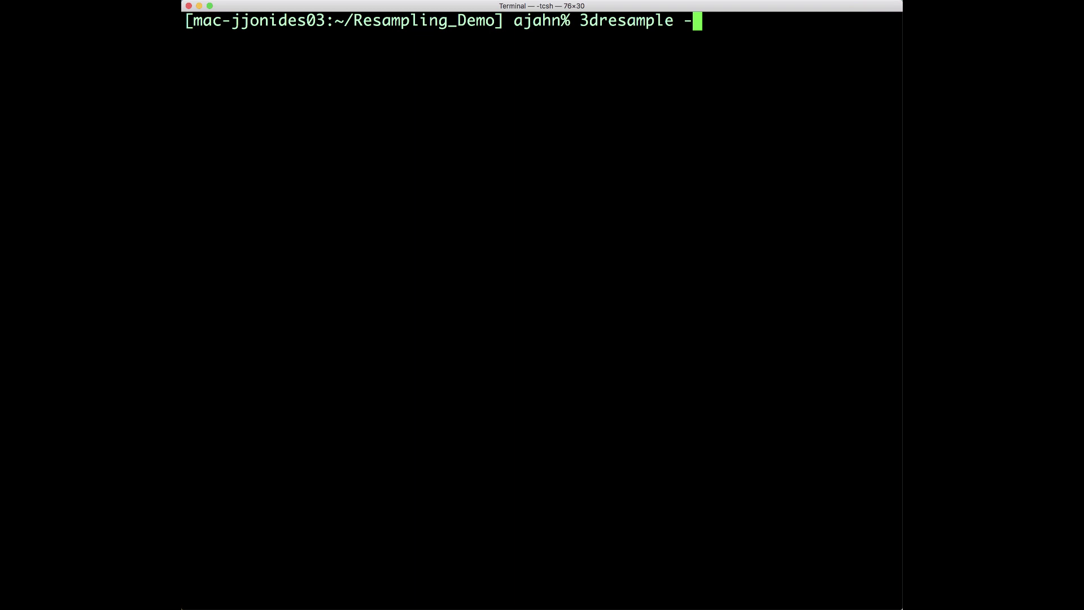
{"action": "type", "text": " -dxyz 10 10 1"}
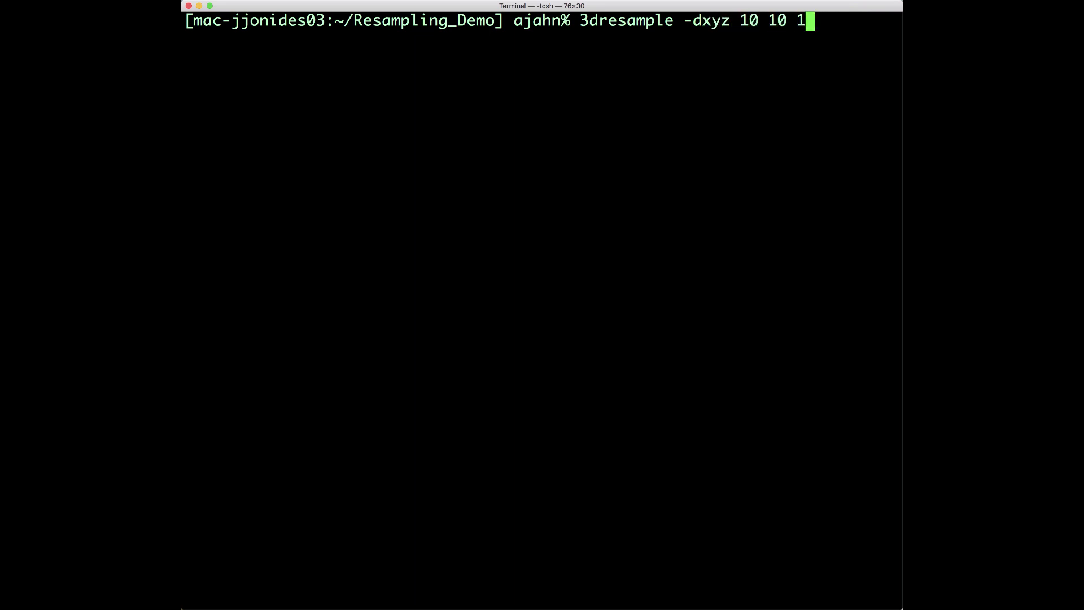
{"action": "type", "text": "0 -prefix fun"}
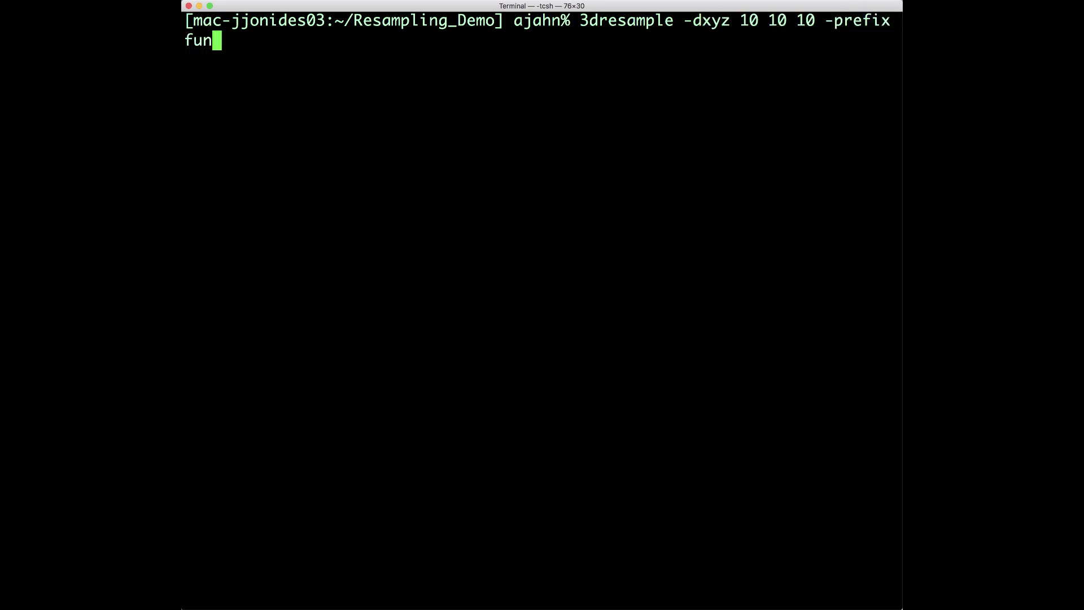
{"action": "type", "text": "c_rs.ni"}
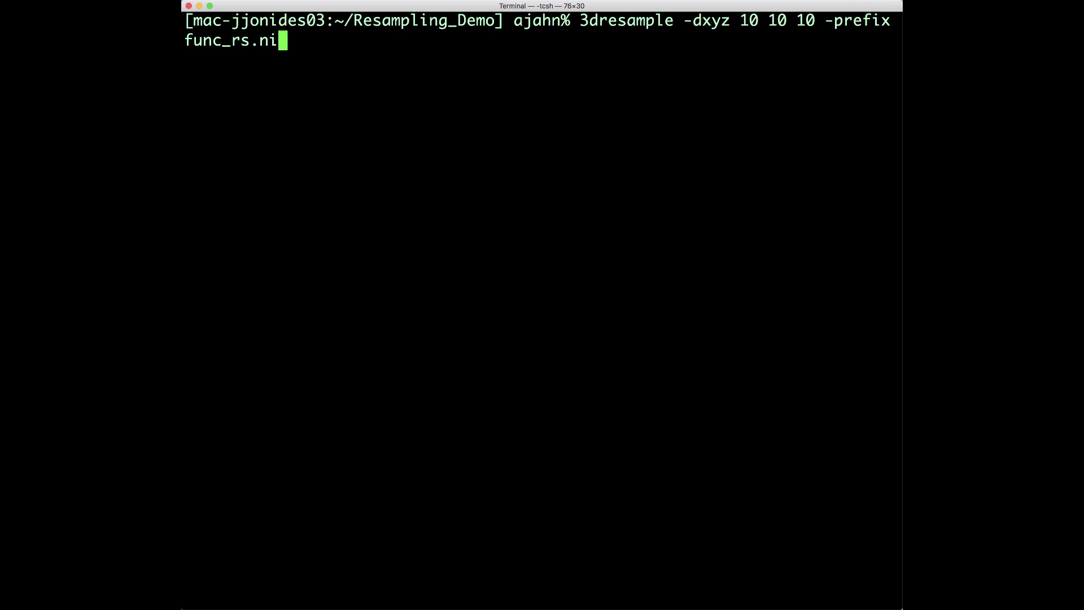
{"action": "type", "text": "i -input func.n"}
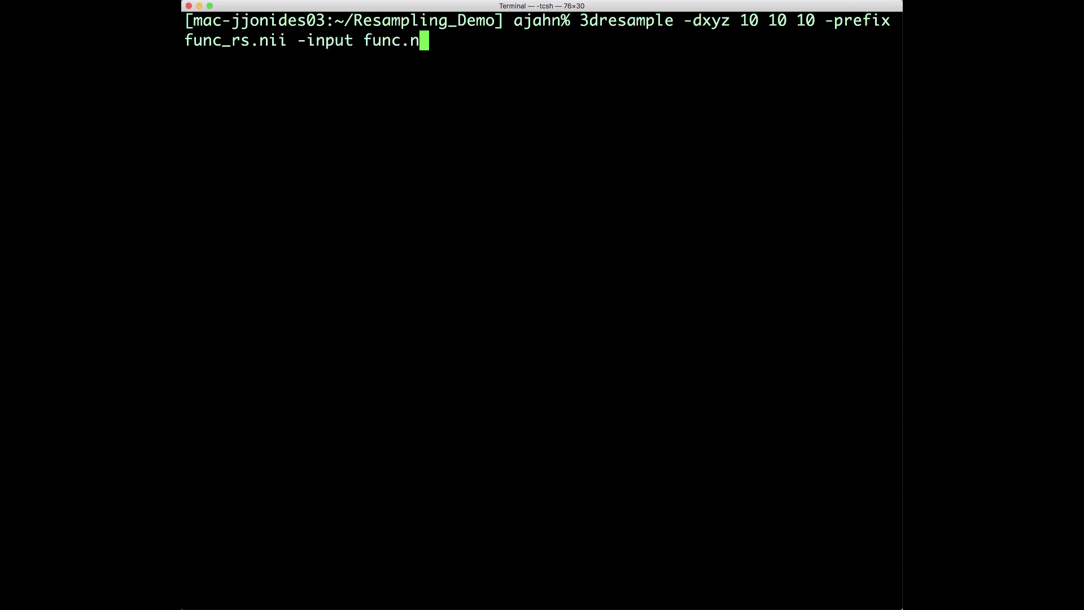
{"action": "type", "text": "ii"}
{"action": "key", "text": "Return"}
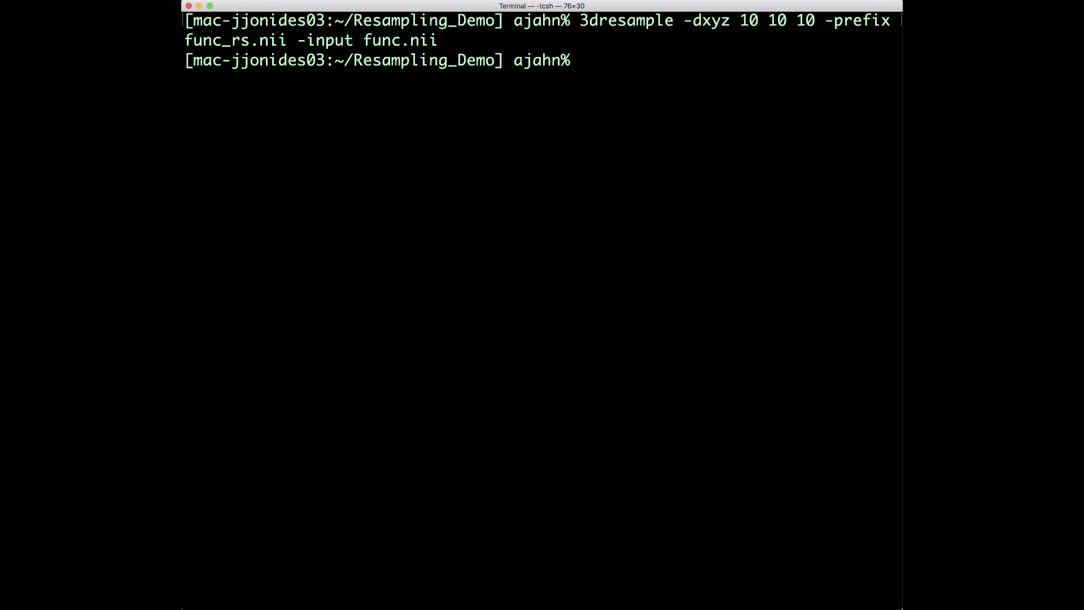
{"action": "type", "text": "afni"}
{"action": "key", "text": "Return"}
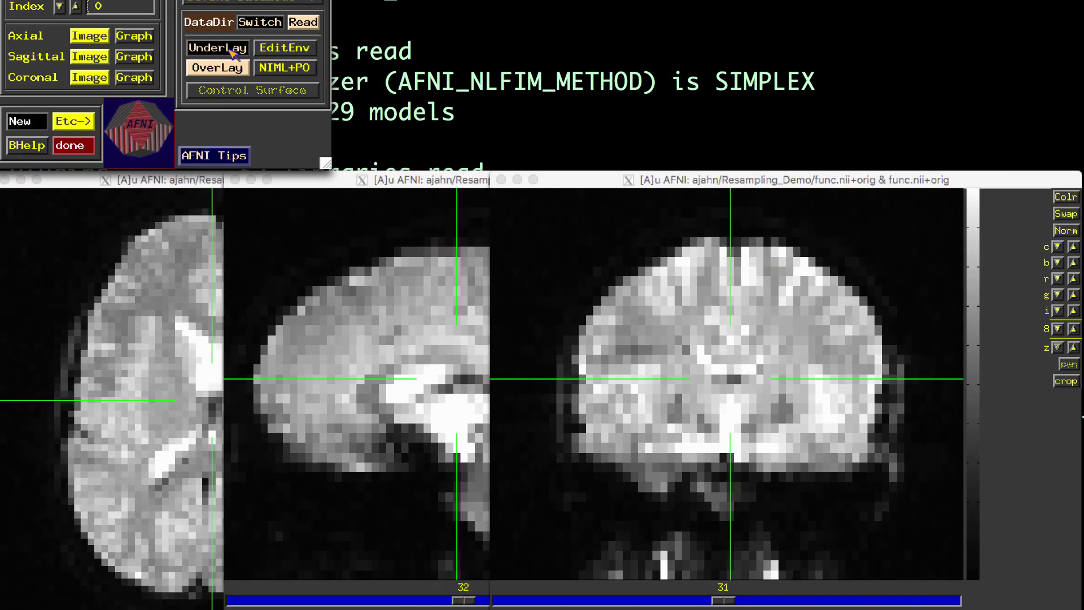
Step: Set the AFNI underlay to func_rs.nii to view the coarse 10 mm voxels
{"action": "left_click", "coordinate": [286, 107]}
{"action": "left_click", "coordinate": [317, 167]}
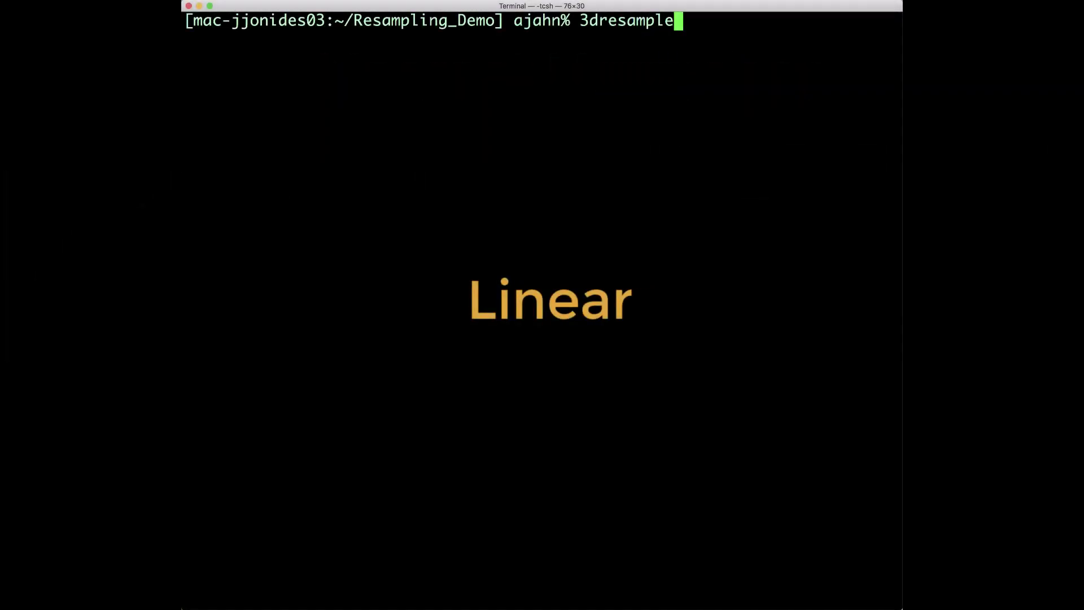
Step: Resample func.nii with -rmode Lin at 10×10×10 mm, writing func_rs_Lin.nii
{"action": "type", "text": "Lin -dx"}
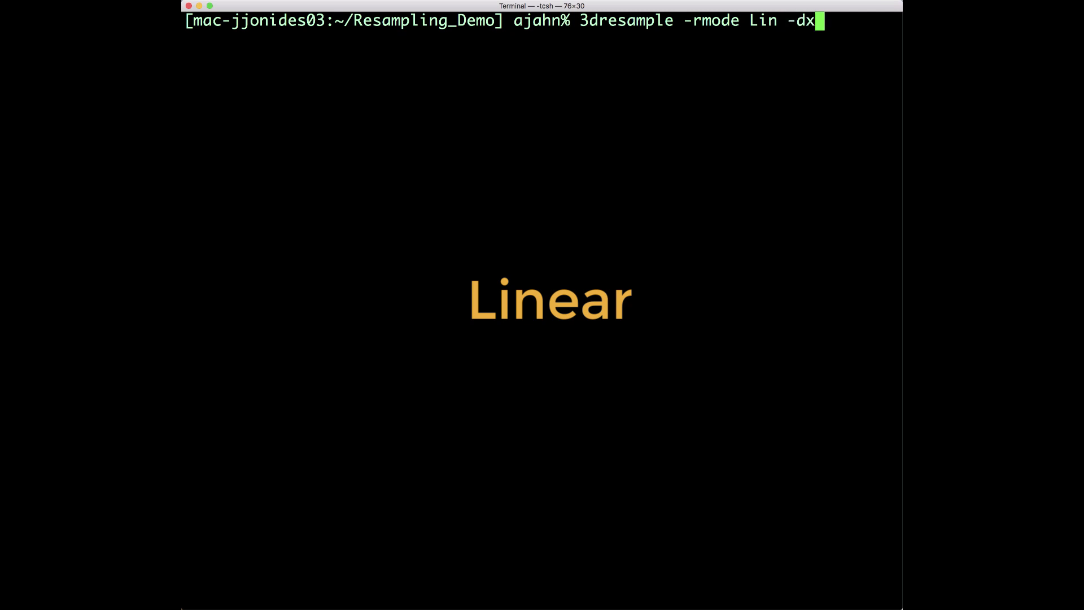
{"action": "type", "text": "yz 10 10 10 -prefix f"}
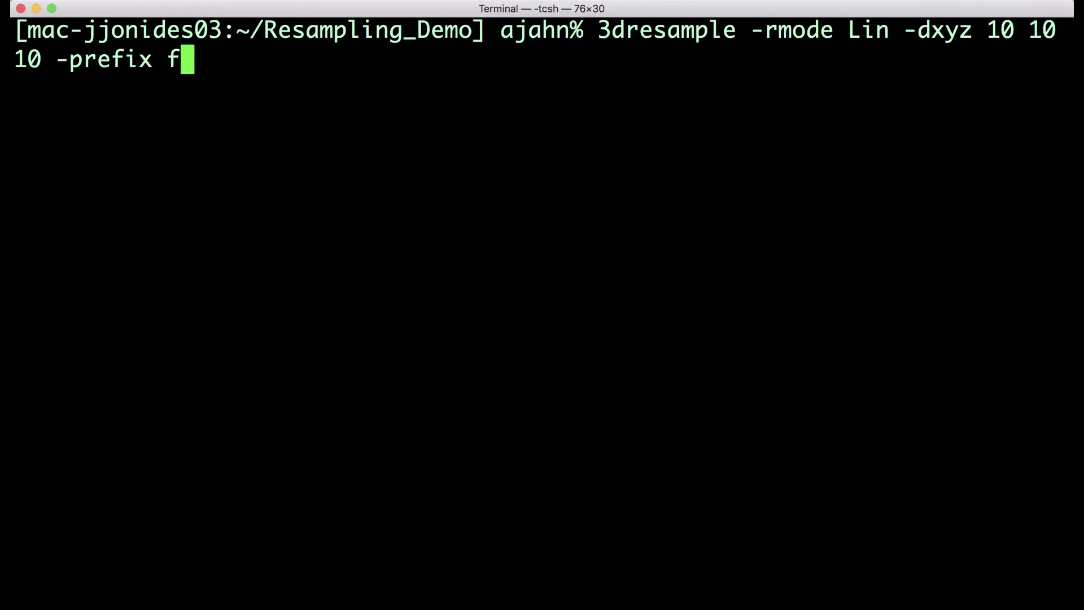
{"action": "type", "text": "unc_rs_Lin.nii -input fun"}
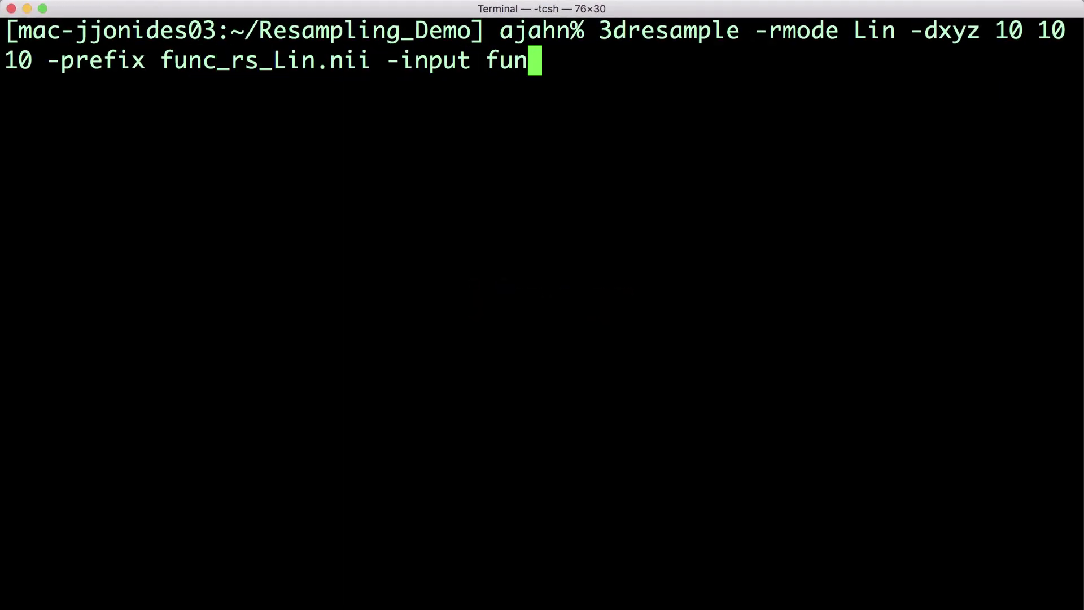
{"action": "type", "text": "c.nii"}
{"action": "key", "text": "Return"}
Step: Relaunch AFNI and compare func_rs_Lin.nii against func_rs.nii as underlay, ending on func_rs_Lin.nii
{"action": "type", "text": "afni"}
{"action": "key", "text": "Return"}
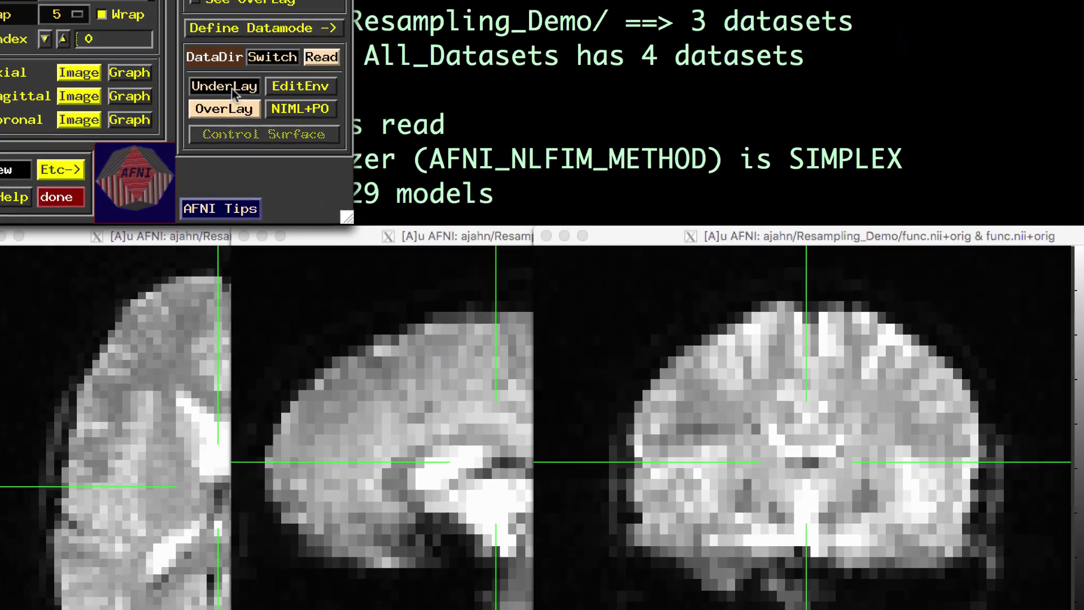
{"action": "left_click", "coordinate": [222, 201]}
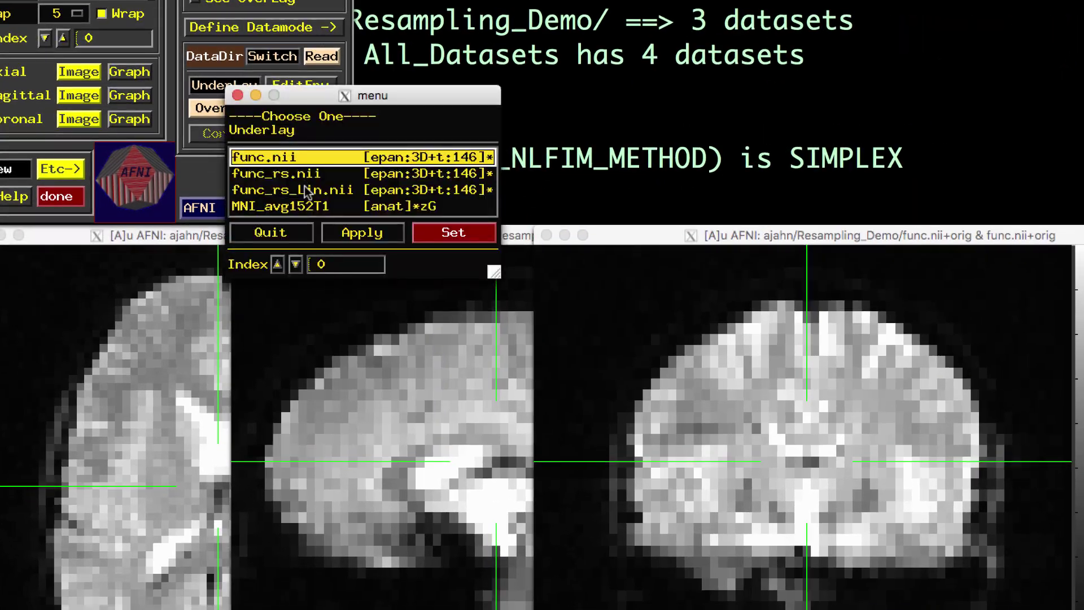
{"action": "left_click", "coordinate": [307, 189]}
{"action": "left_click", "coordinate": [302, 174]}
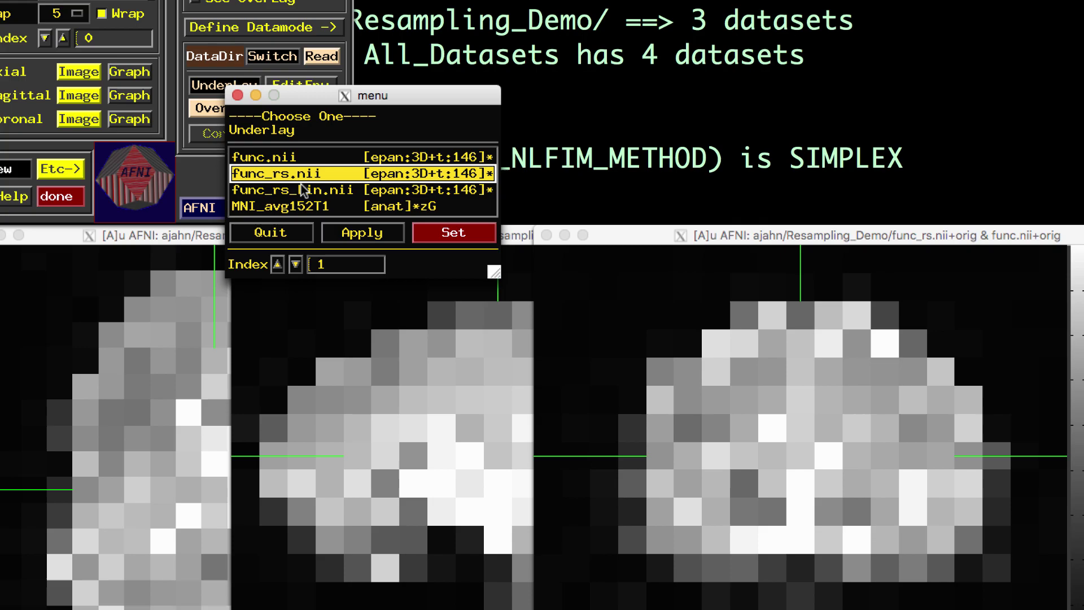
{"action": "left_click", "coordinate": [300, 187]}
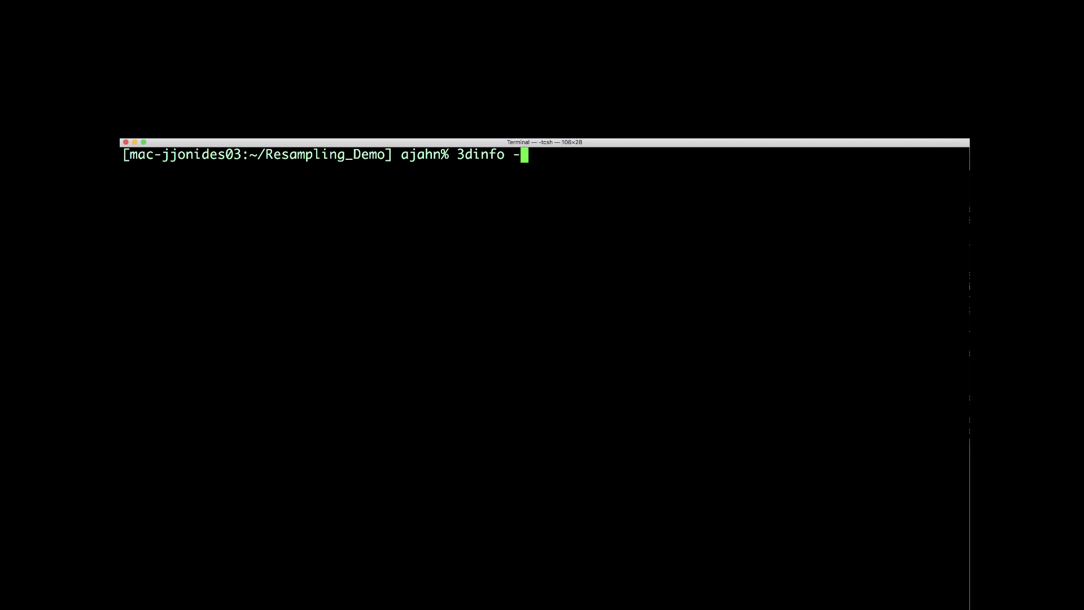
Step: Print voxel sizes and grid dimensions of func.nii and myMask.nii with 3dinfo -d3 -n4
{"action": "type", "text": "-d3 -n4 func.nii"}
{"action": "key", "text": "Return"}
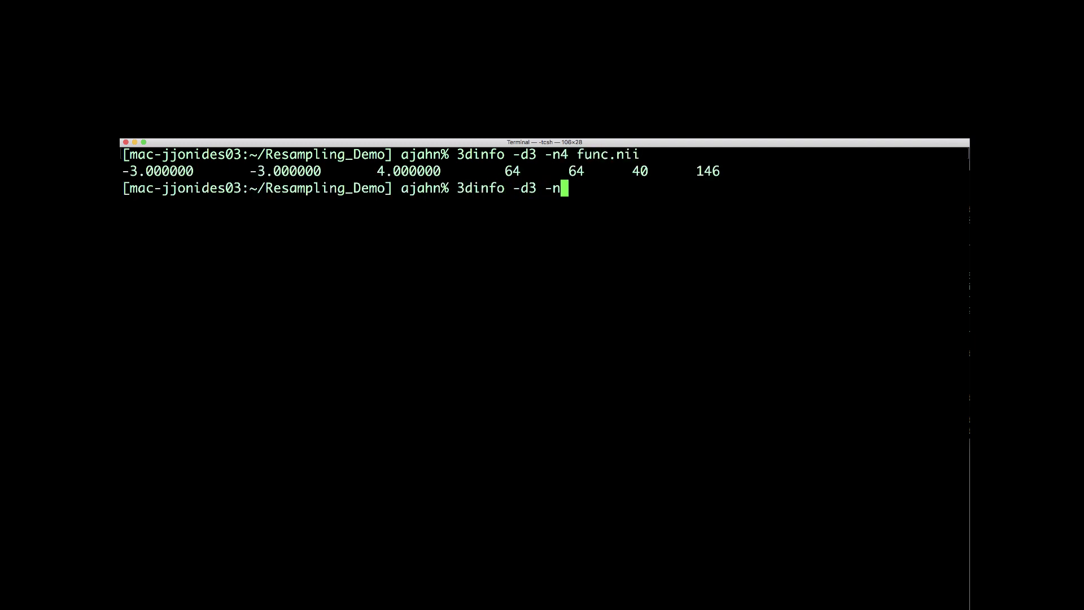
{"action": "type", "text": "3dinfo -d3 -n4 myMask.nii"}
{"action": "key", "text": "Return"}
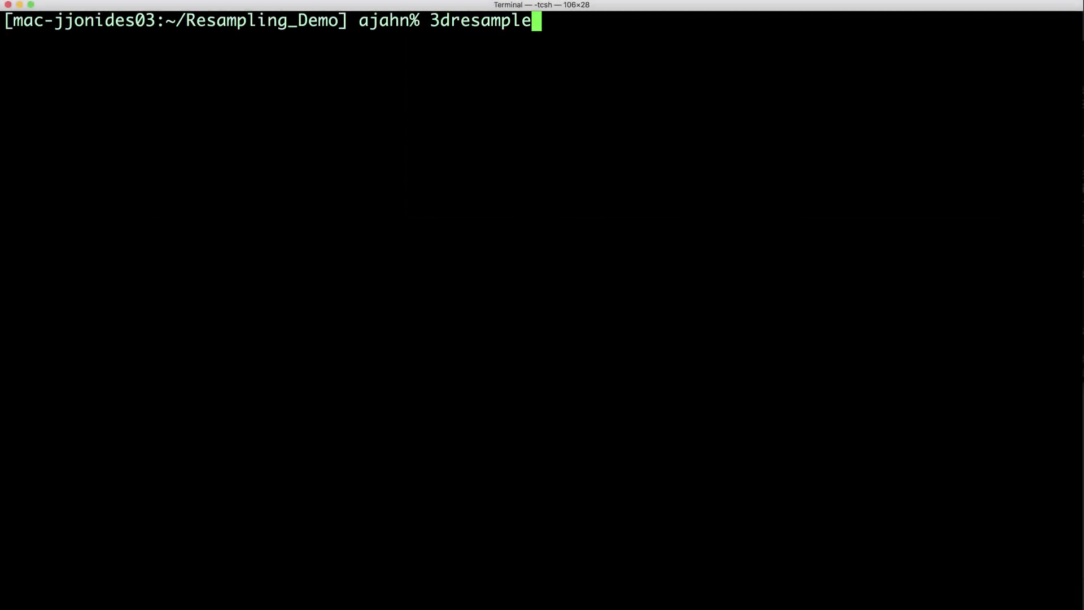
Step: Resample myMask.nii onto the stats.nii grid as myMask_rs.nii using 3dresample -master
{"action": "type", "text": " -master sta"}
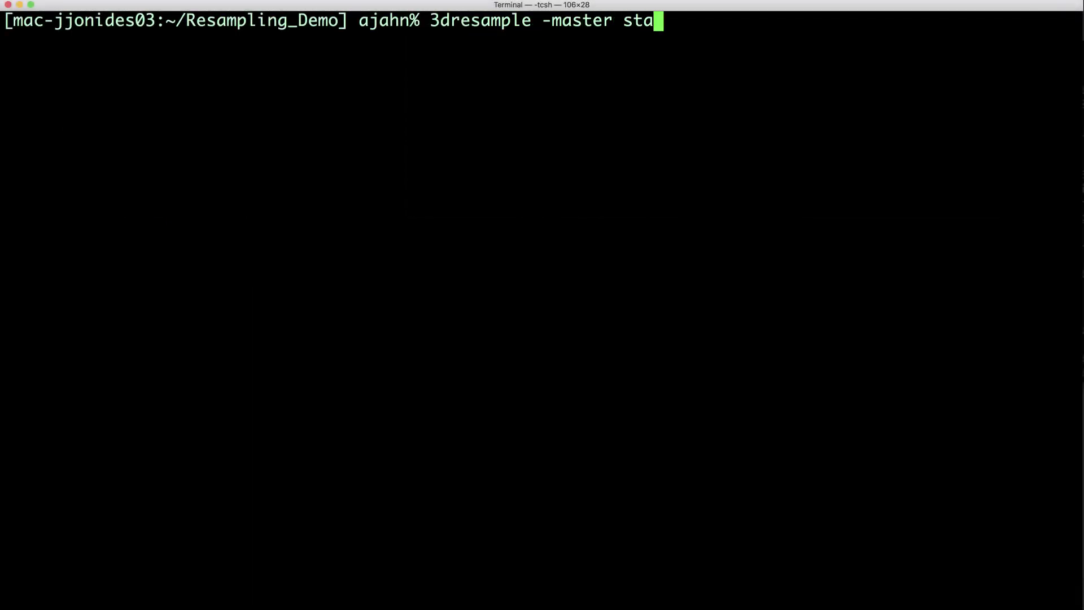
{"action": "type", "text": "ts.nii -input"}
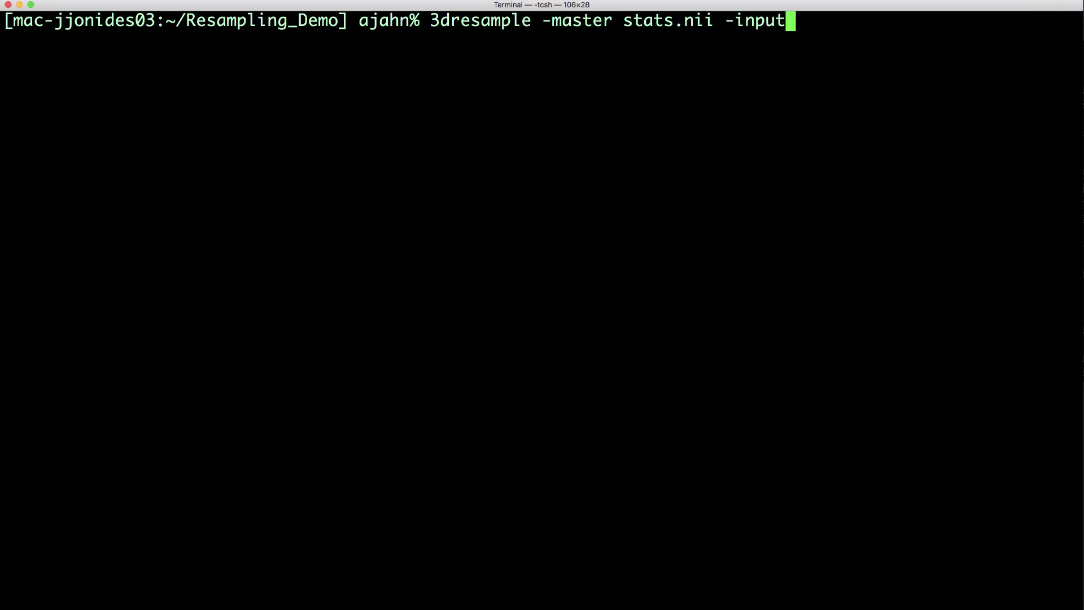
{"action": "type", "text": " myMas"}
{"action": "key", "text": "Tab"}
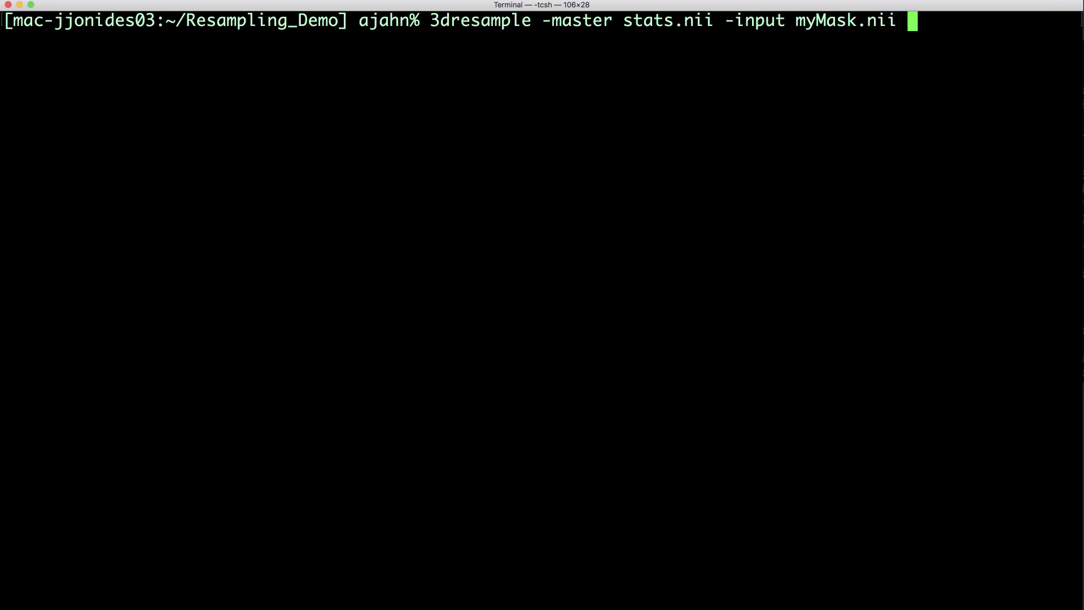
{"action": "type", "text": "-prefix myMask"}
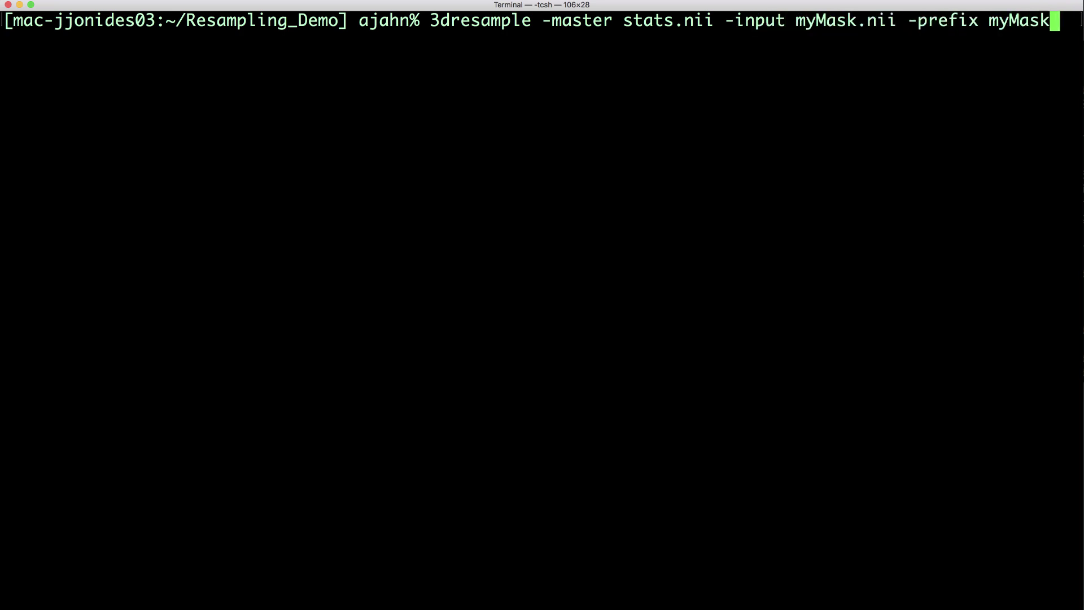
{"action": "type", "text": "_rs.nii"}
{"action": "key", "text": "Return"}
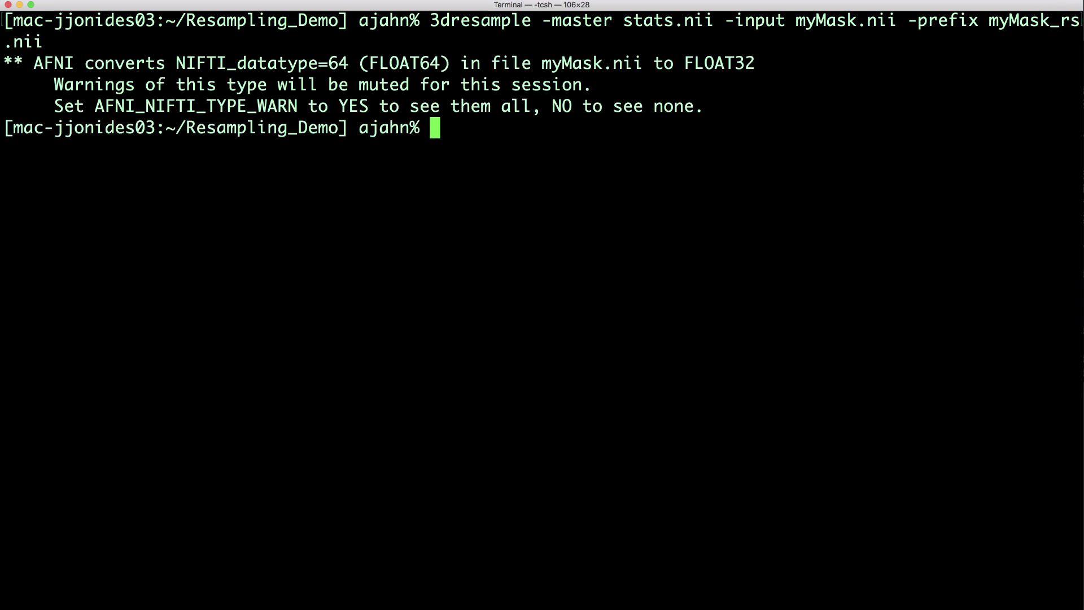
Step: List the folder and print stats.nii's voxel size and dimensions (3 mm, 61×73×61)
{"action": "type", "text": "ls"}
{"action": "key", "text": "Return"}
{"action": "type", "text": "3dinfo -d3 -n"}
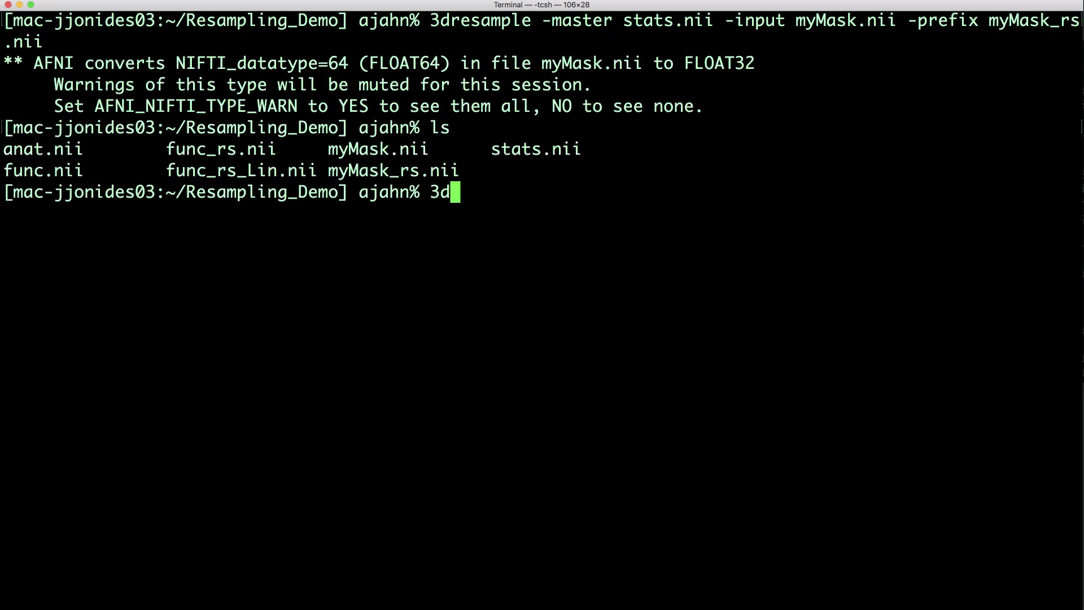
{"action": "type", "text": "4 stats.nii"}
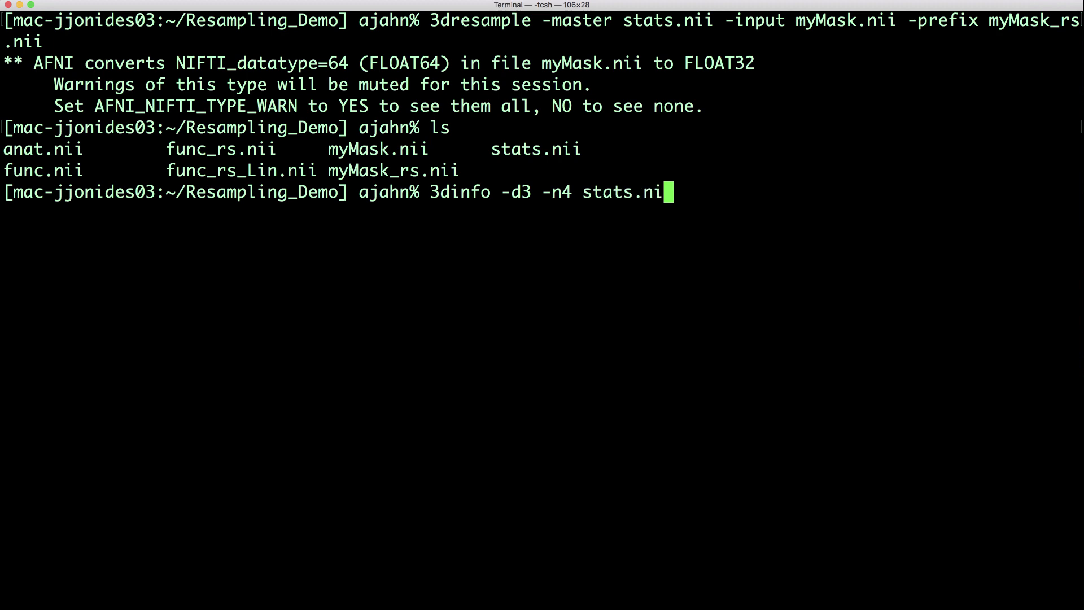
{"action": "key", "text": "Return"}
{"action": "type", "text": "3dinfo -d3 -n4 myMask_rs.nii"}
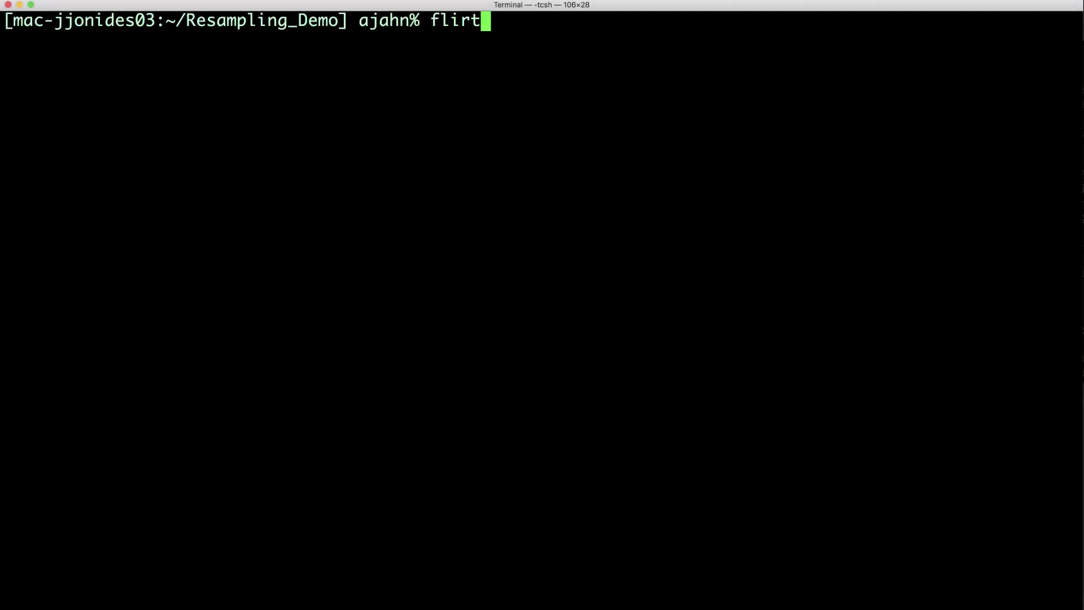
Step: Resample myMask.nii to stats.nii with flirt as myMask_fsl_rs.nii and compare both grids via 3dinfo
{"action": "type", "text": "n myMask."}
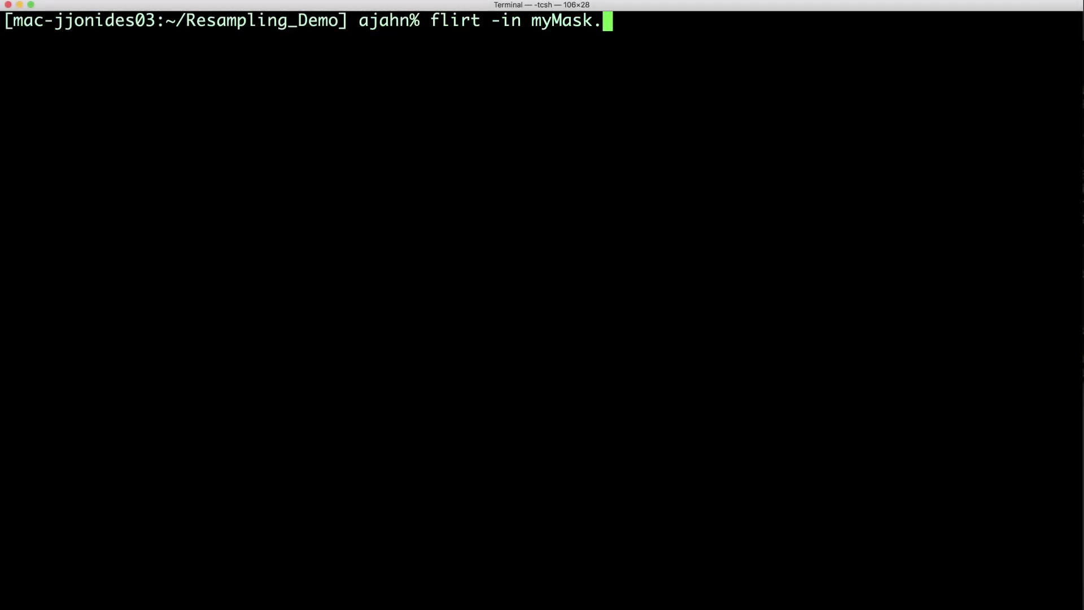
{"action": "type", "text": "nii -ref stats."}
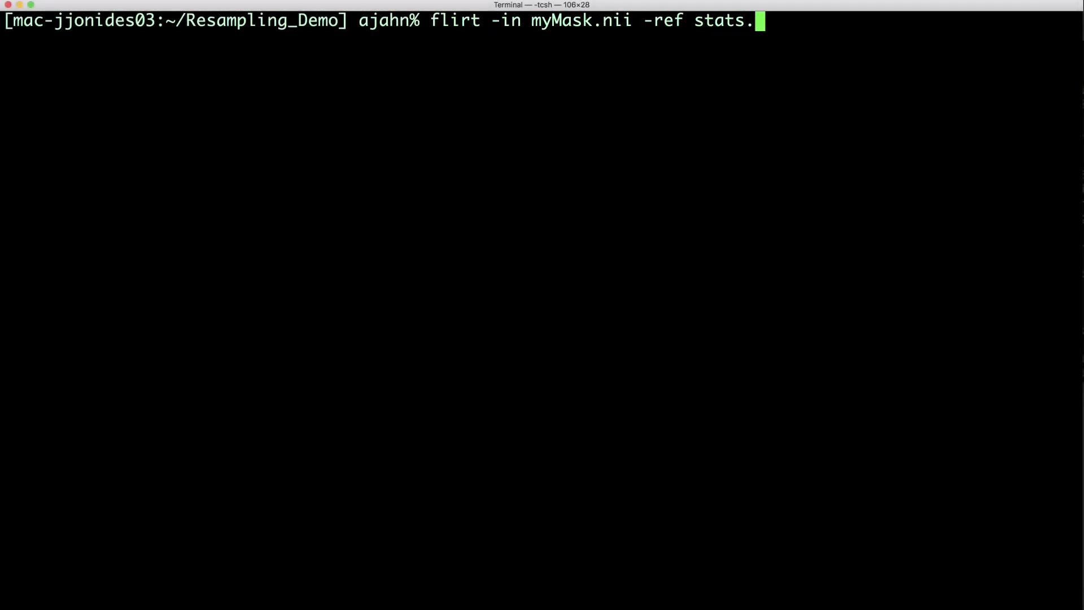
{"action": "type", "text": "nii -out myM"}
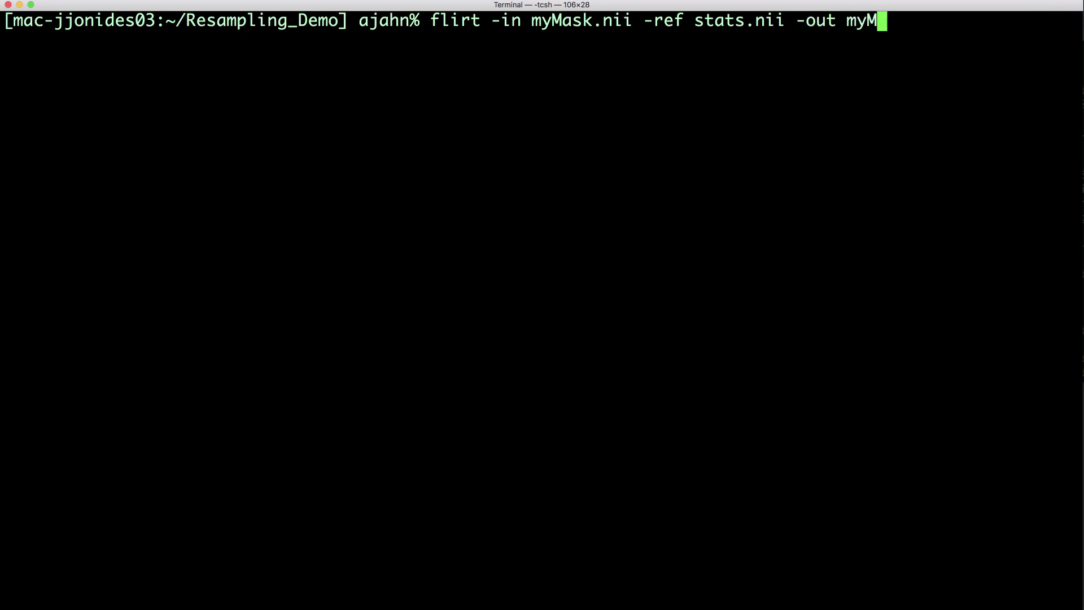
{"action": "type", "text": "ask_fsl_"}
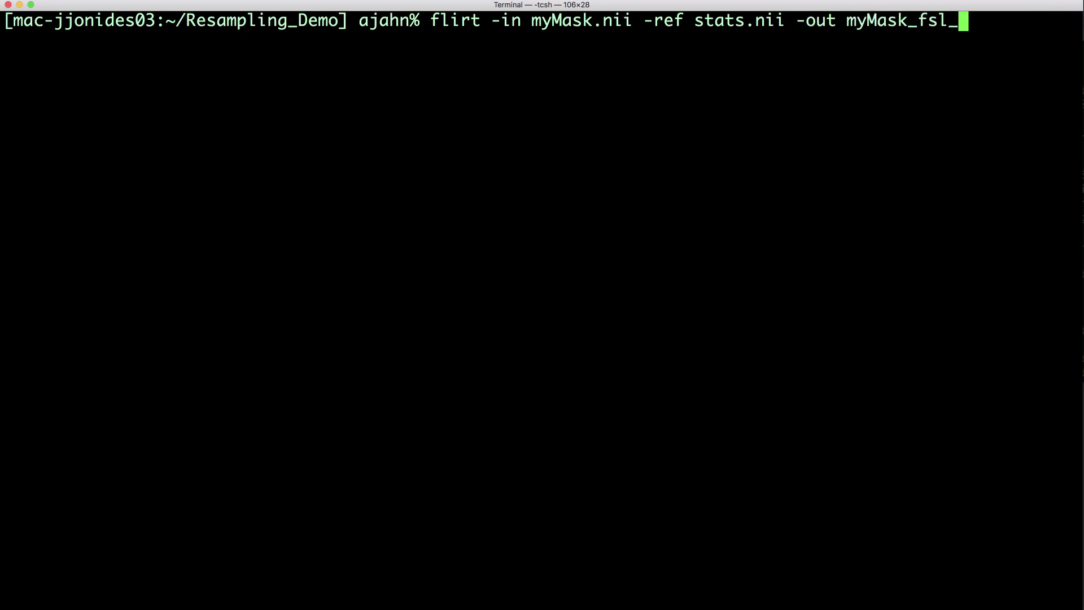
{"action": "type", "text": "rs.nii"}
{"action": "key", "text": "Return"}
{"action": "type", "text": "3din"}
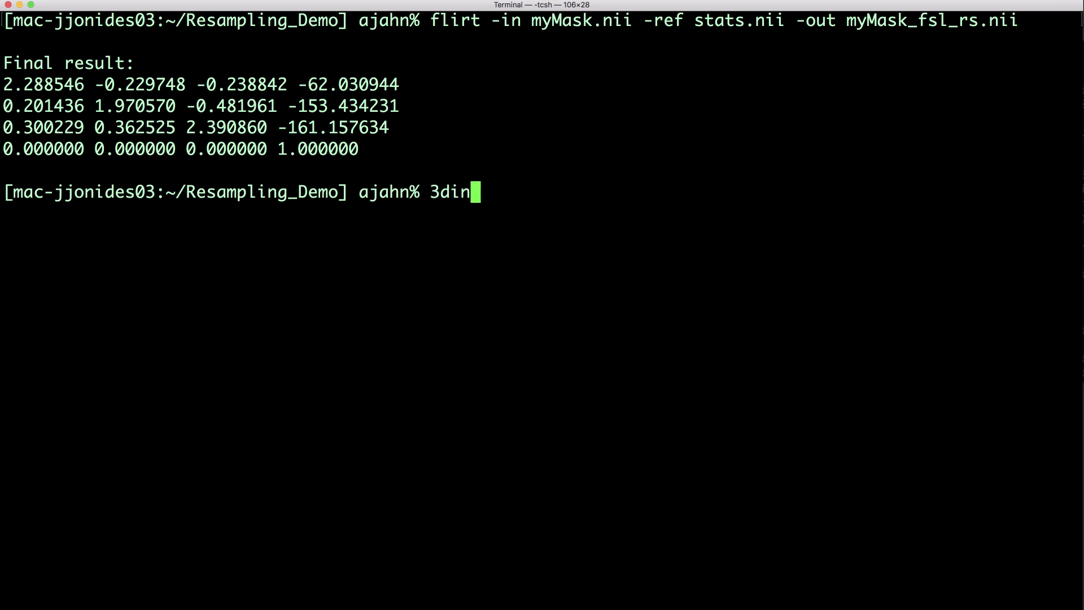
{"action": "type", "text": "fo -d3 -n4 stats.nii"}
{"action": "key", "text": "Return"}
{"action": "type", "text": "3"}
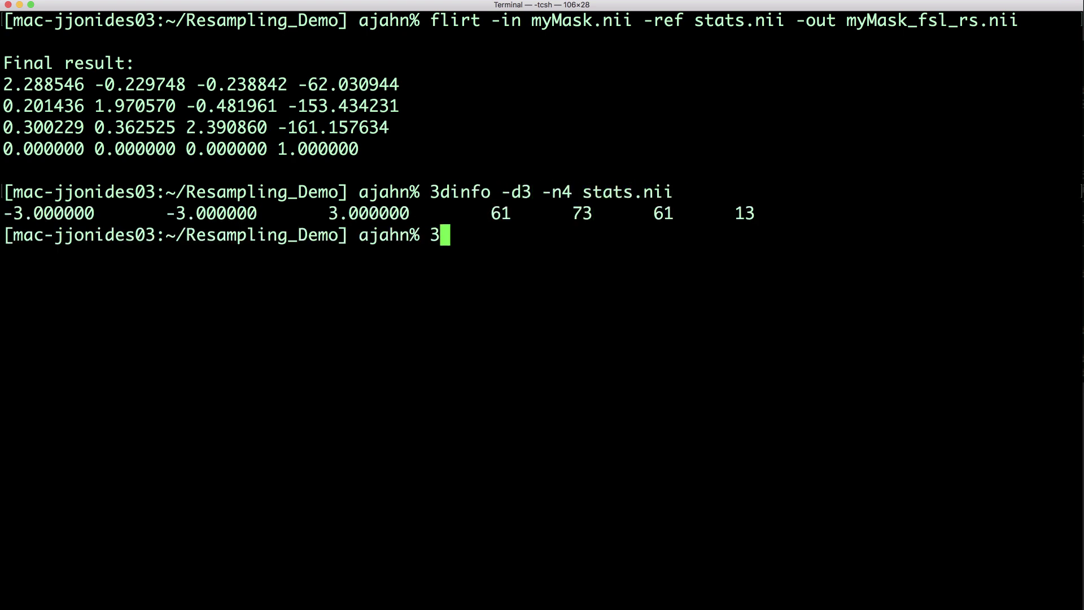
{"action": "type", "text": "dinfo -d3 -n4 myMa"}
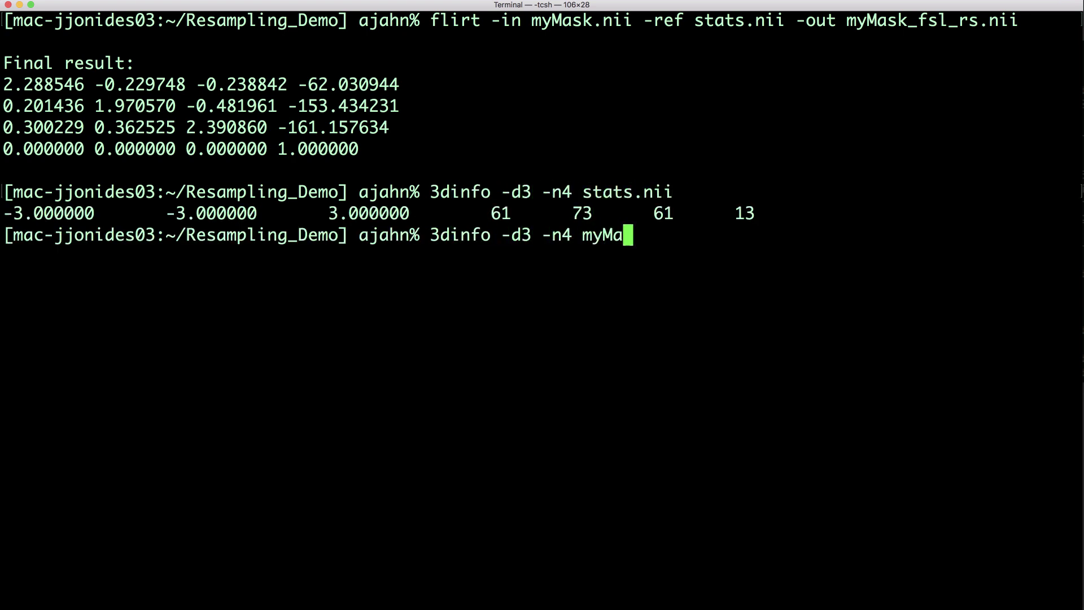
{"action": "type", "text": "sk_fsl_rs.nii"}
{"action": "key", "text": "Return"}
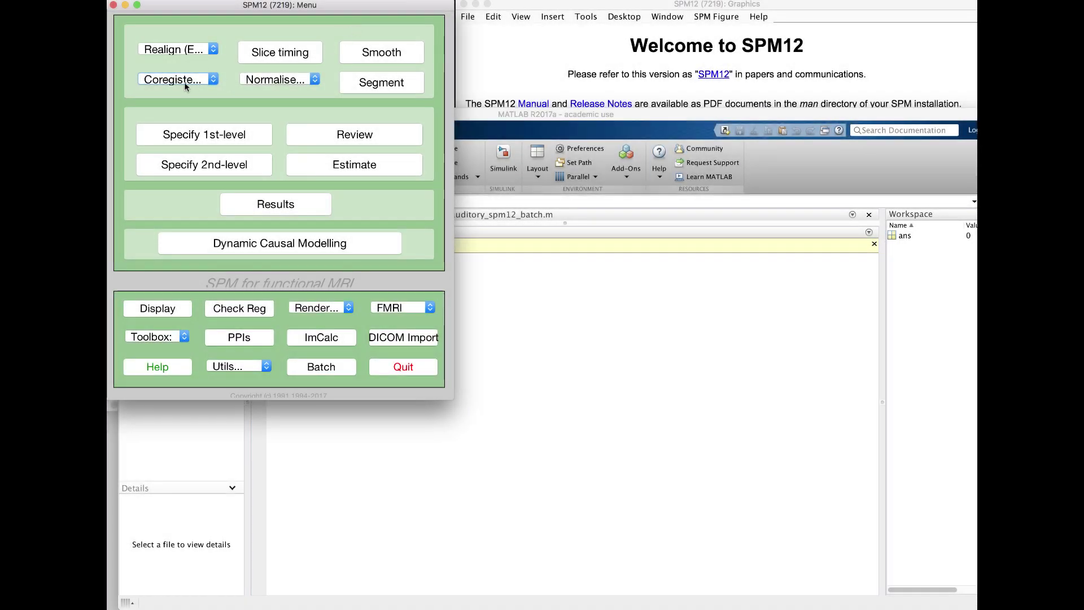
Step: Start a Coregister: Reslice job with stats.nii as the image defining space
{"action": "left_click", "coordinate": [185, 85]}
{"action": "left_click", "coordinate": [174, 94]}
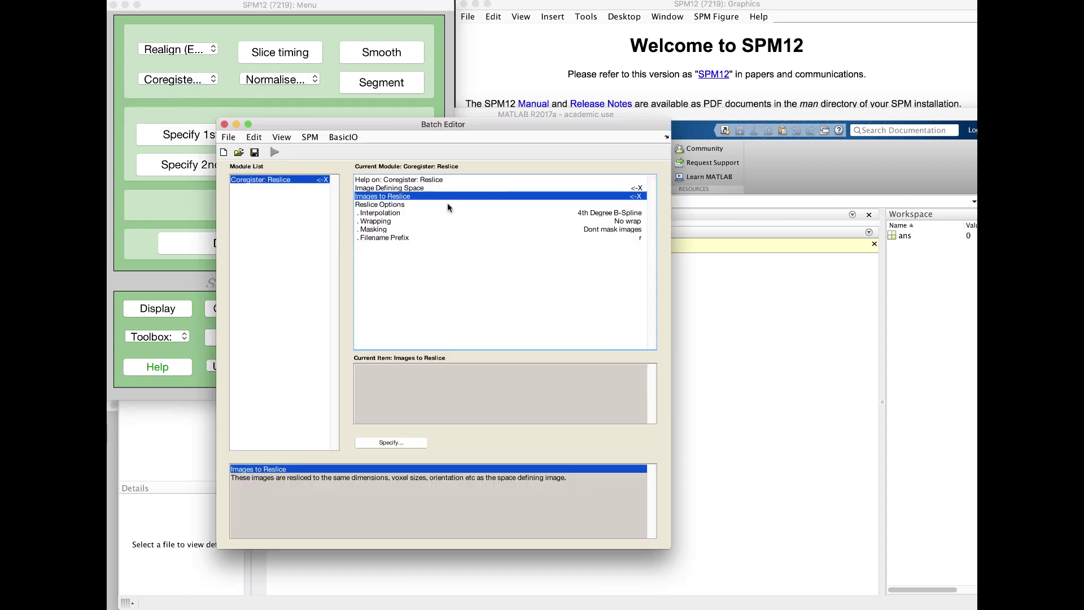
{"action": "double_click", "coordinate": [415, 189]}
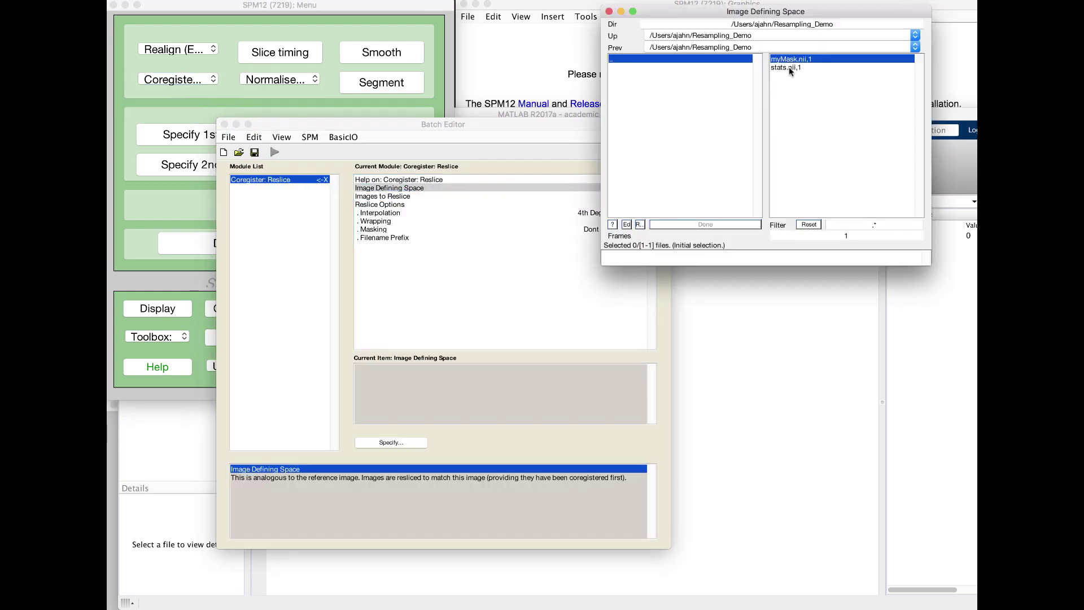
{"action": "left_click", "coordinate": [787, 67]}
{"action": "left_click", "coordinate": [716, 224]}
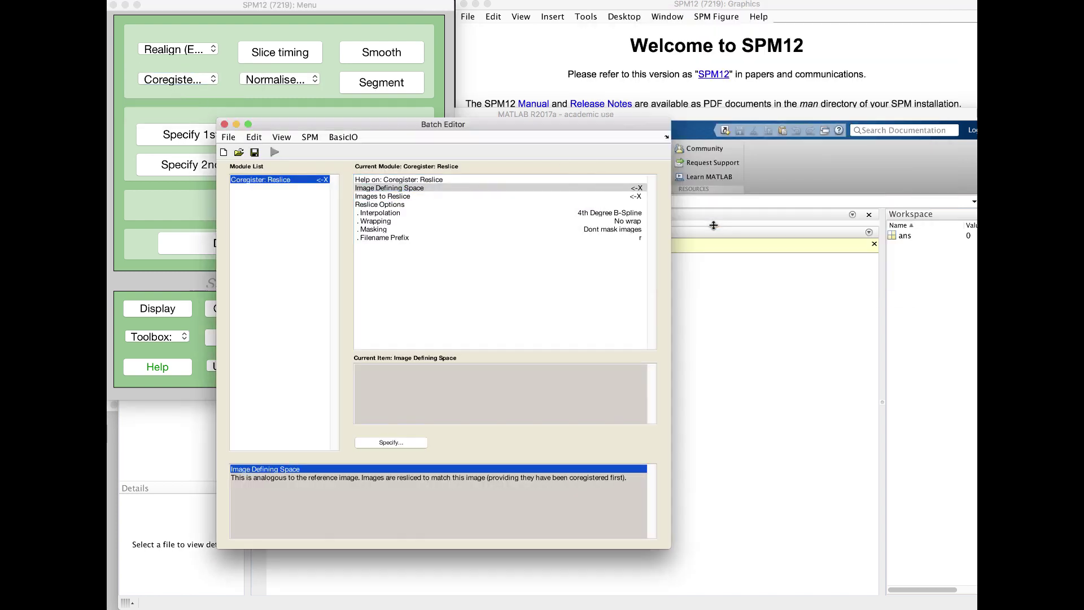
Step: Add myMask.nii as the image to reslice and run the job, producing rmyMask.nii
{"action": "double_click", "coordinate": [411, 197]}
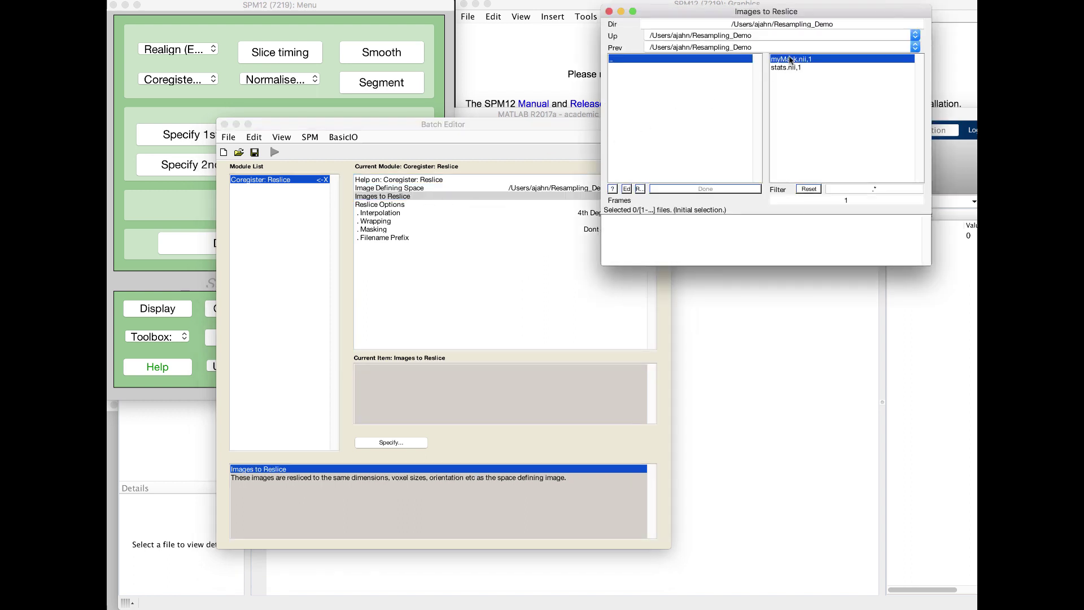
{"action": "left_click", "coordinate": [789, 59]}
{"action": "left_click", "coordinate": [697, 189]}
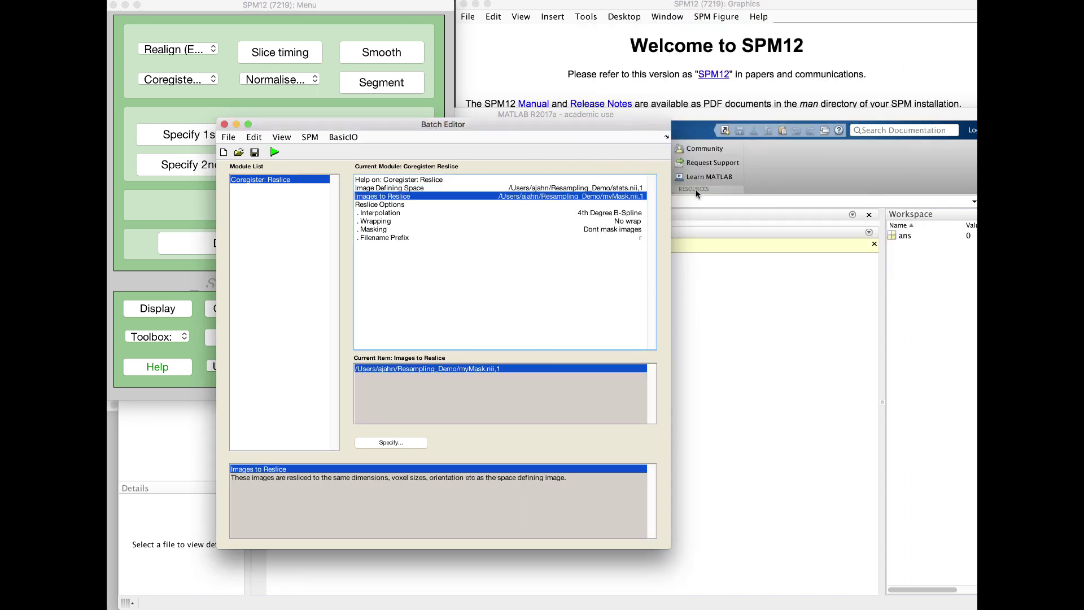
{"action": "left_click", "coordinate": [271, 153]}
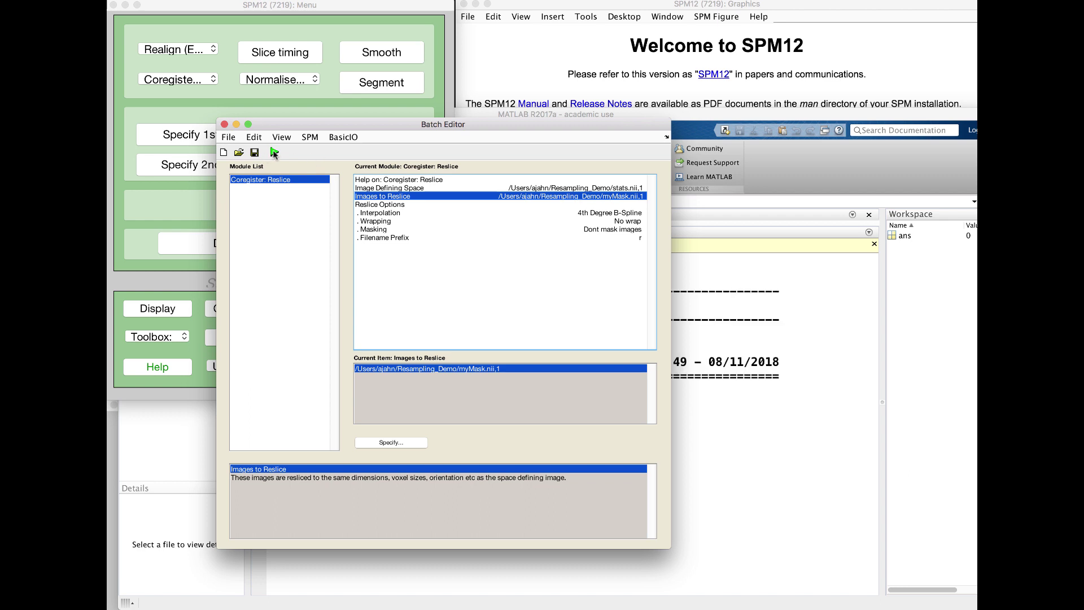
Step: In MATLAB's Command Window, run !3dinfo -d3 -n4 on stats.nii and begin it for rmyMask.nii
{"action": "left_click", "coordinate": [780, 336]}
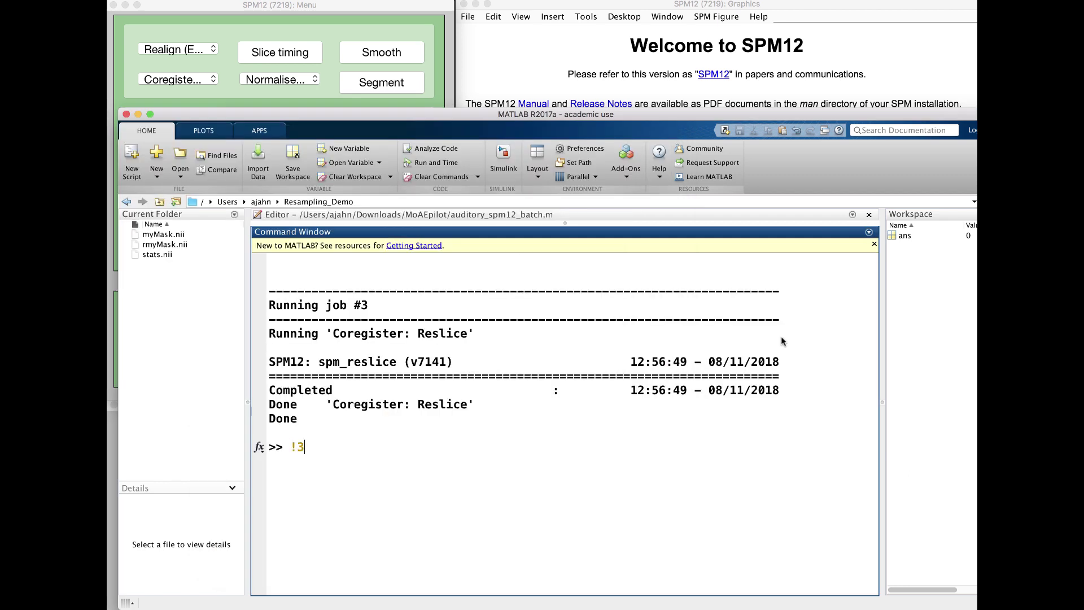
{"action": "type", "text": "!3dinfo -d3 -n4 stats.nii"}
{"action": "key", "text": "Return"}
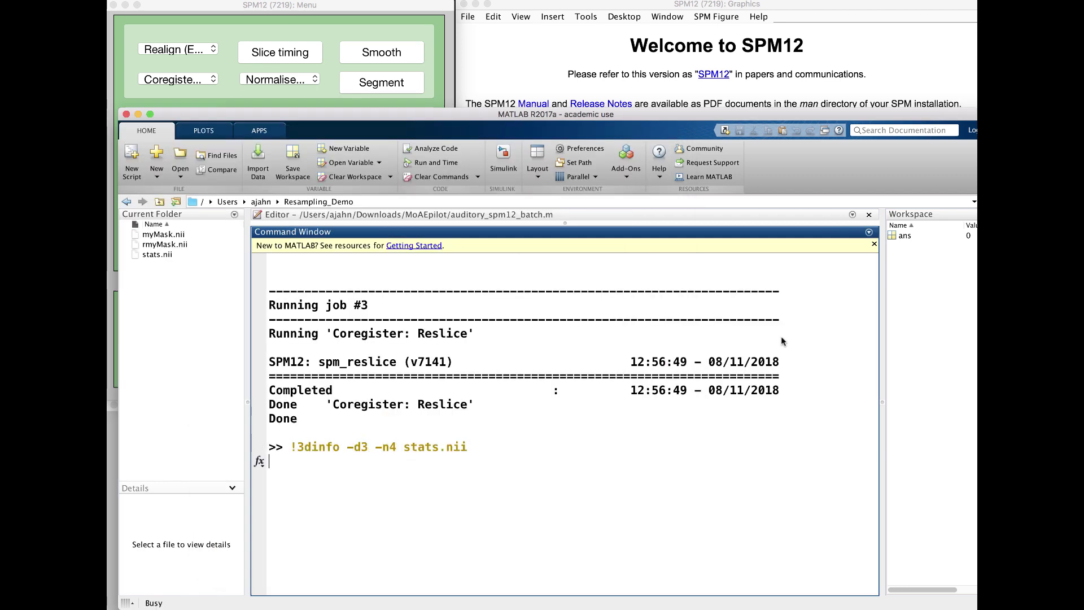
{"action": "type", "text": "!3dinfo -d3 -n4 rmyMask.nii"}
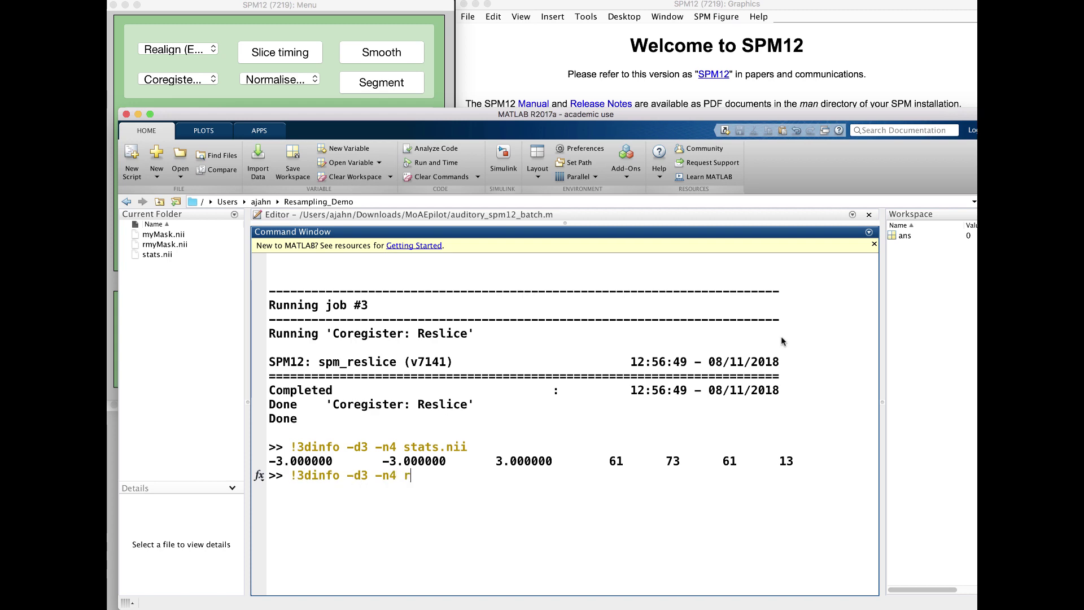